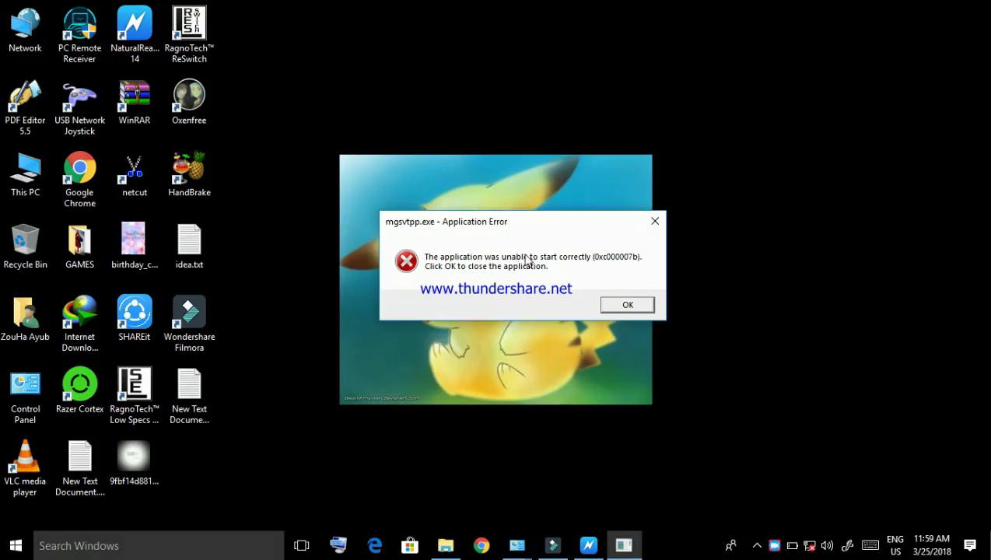
Step: Dismiss the error, then relaunch mgsvtpp.exe - Shortcut from GAMES to reproduce the 0xc000007b error
{"action": "key", "text": "Return"}
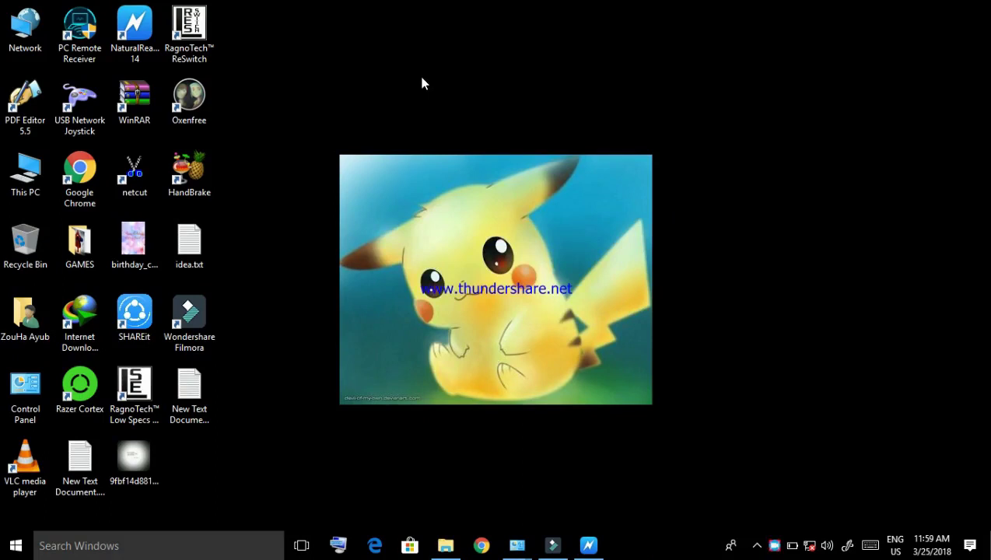
{"action": "double_click", "coordinate": [81, 243]}
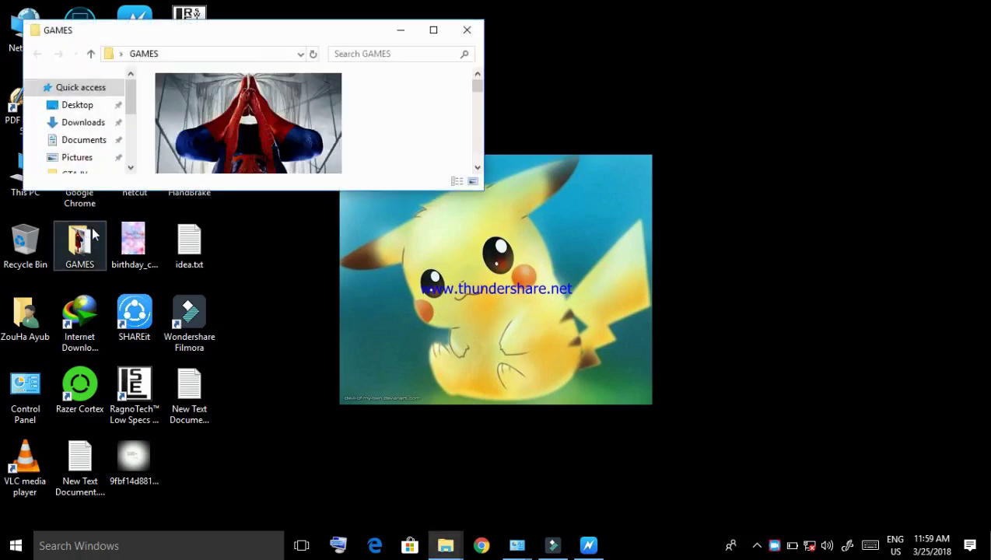
{"action": "left_click", "coordinate": [442, 28]}
{"action": "left_click", "coordinate": [438, 356]}
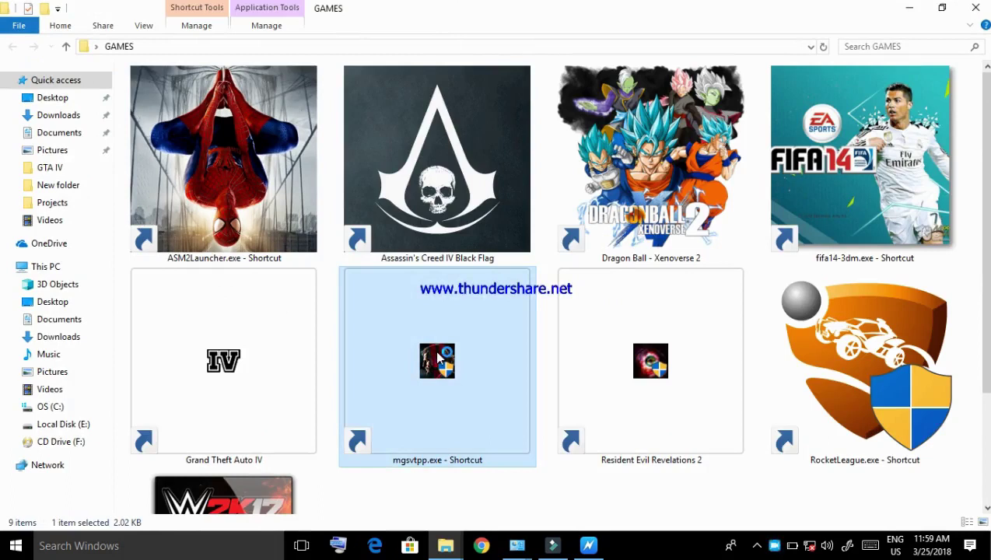
{"action": "double_click", "coordinate": [438, 356]}
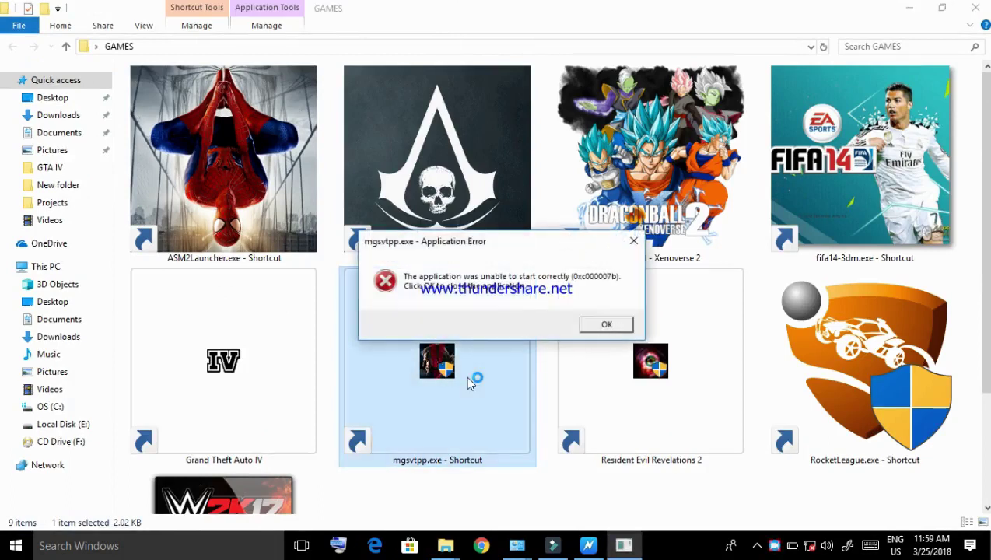
{"action": "left_click", "coordinate": [975, 8]}
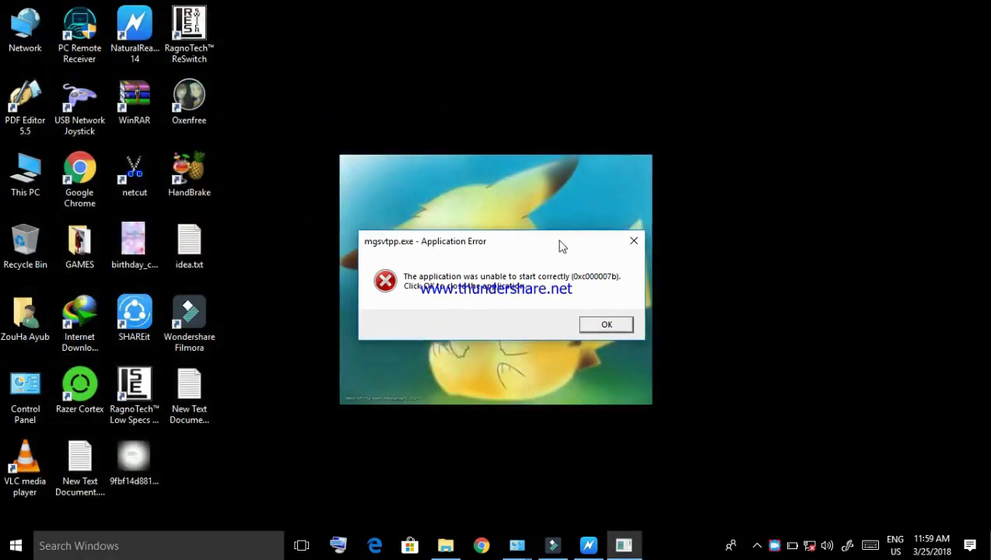
{"action": "left_click_drag", "start_coordinate": [557, 240], "coordinate": [582, 226]}
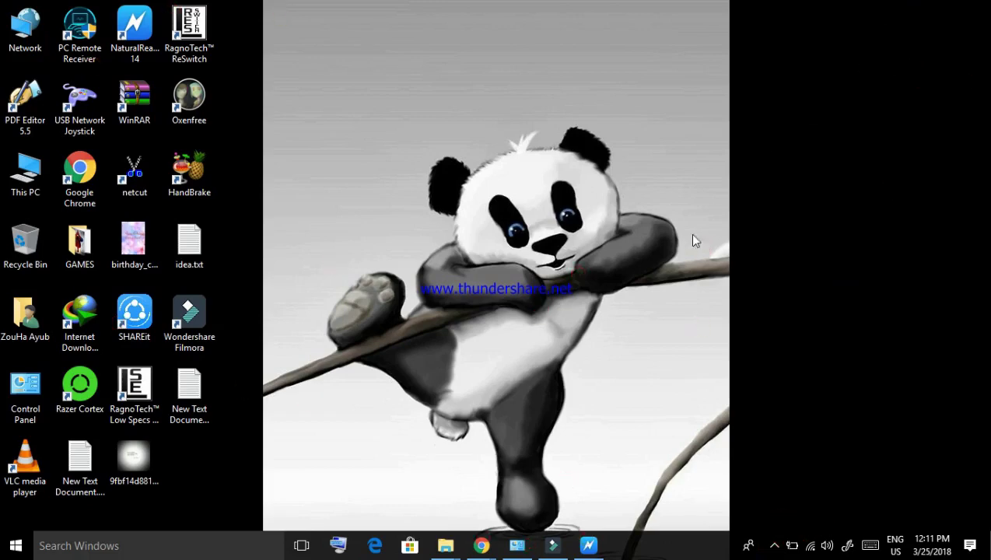
Step: Request the .NET Framework 4.7.1 download in Chrome, then cancel IDM's duplicate-link prompt
{"action": "left_click", "coordinate": [774, 545]}
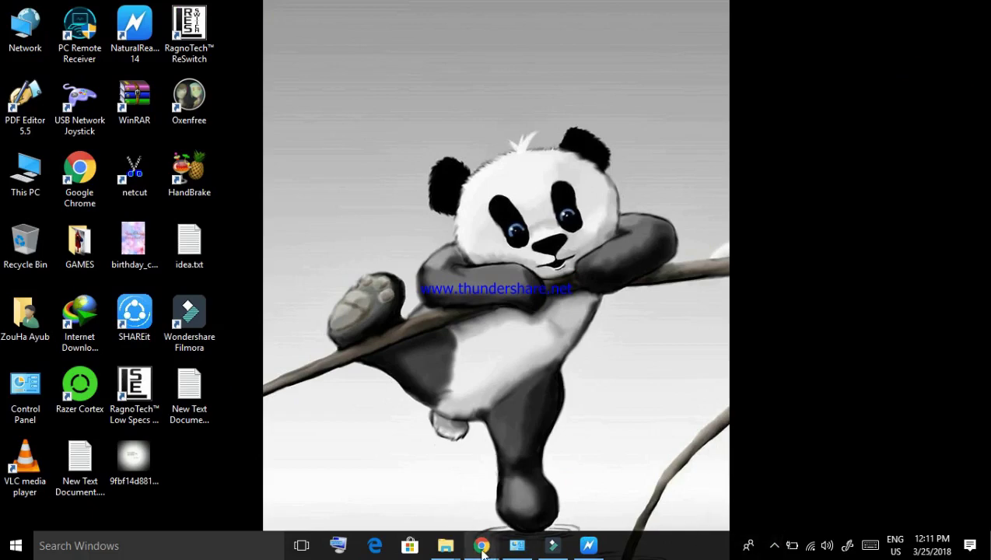
{"action": "mouse_move", "coordinate": [483, 549]}
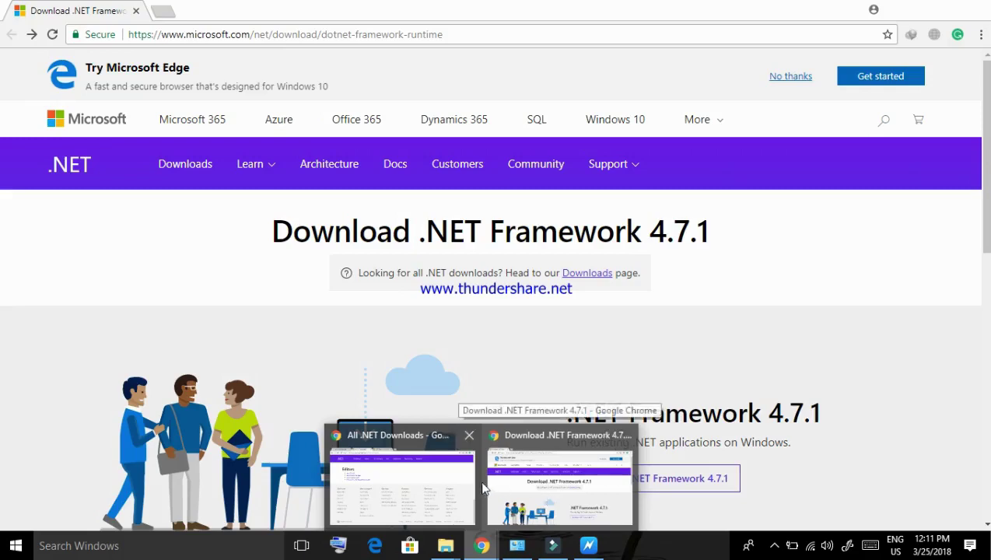
{"action": "left_click", "coordinate": [486, 488]}
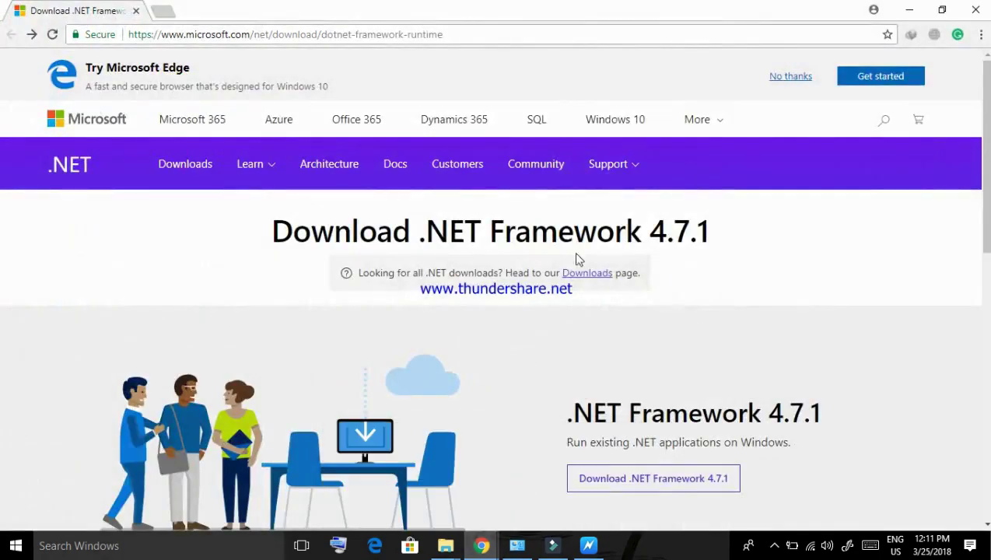
{"action": "scroll", "coordinate": [579, 211], "scroll_direction": "down", "scroll_amount": 1}
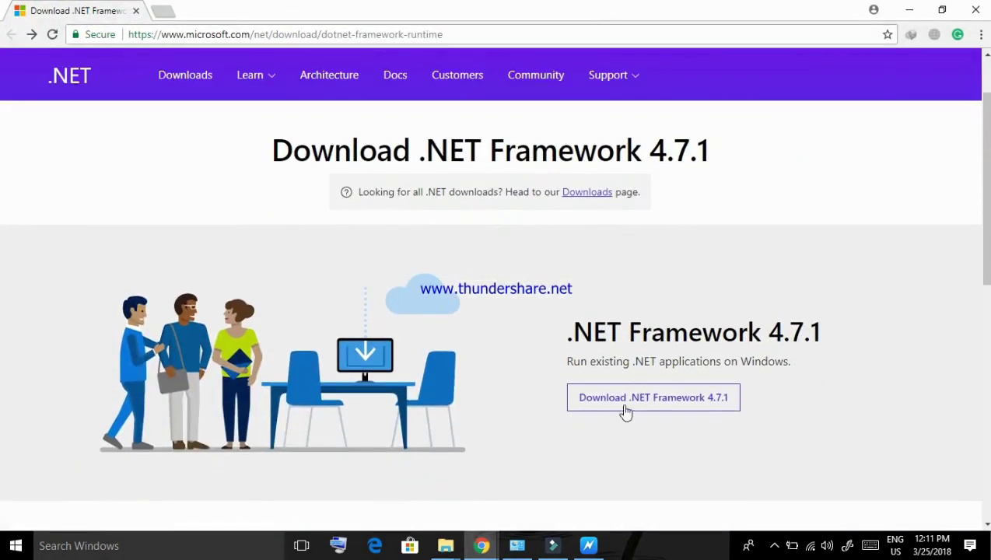
{"action": "left_click", "coordinate": [639, 414]}
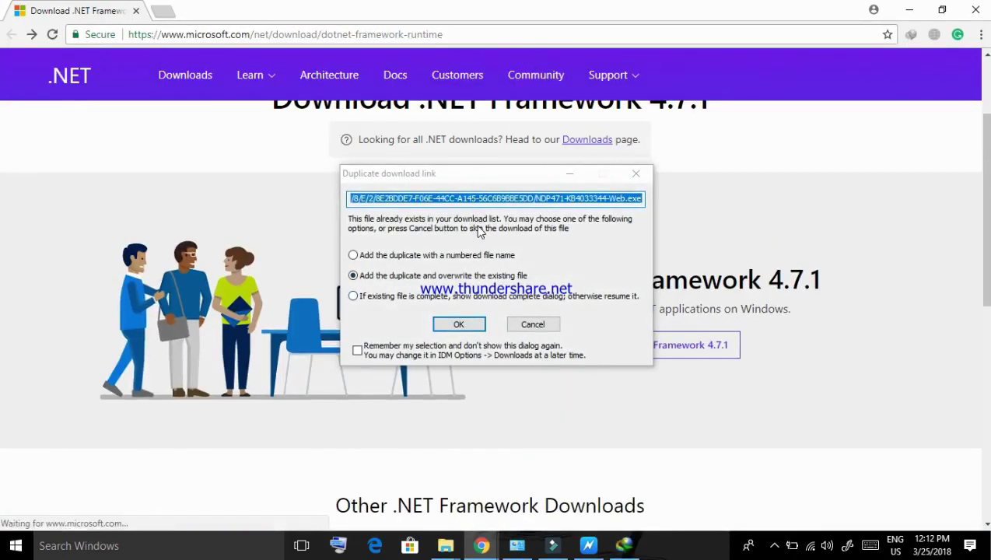
{"action": "left_click", "coordinate": [533, 325]}
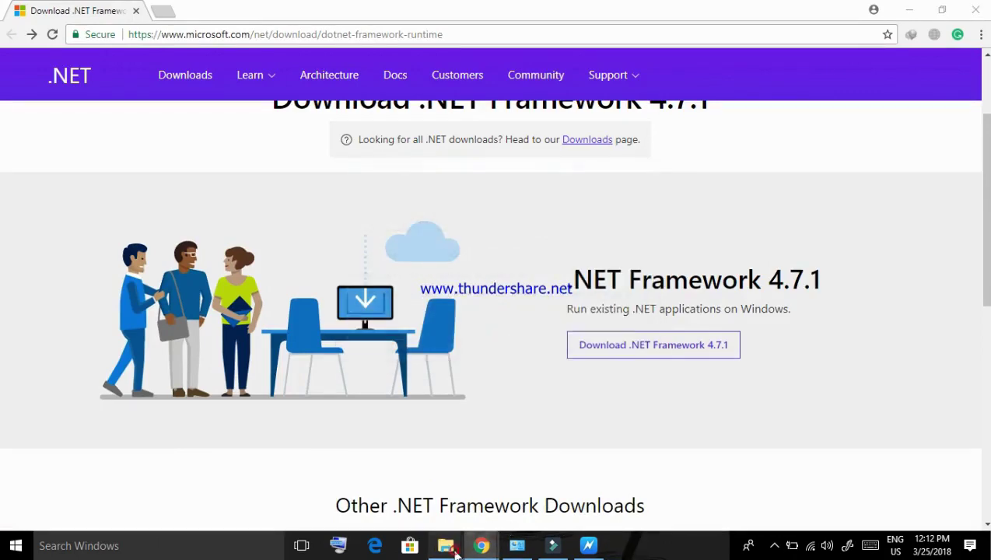
Step: Run NDP471-KB4033344-Web.exe from Programs; it reports .NET Framework 4.7.1 is already installed
{"action": "mouse_move", "coordinate": [457, 551]}
{"action": "left_click", "coordinate": [566, 501]}
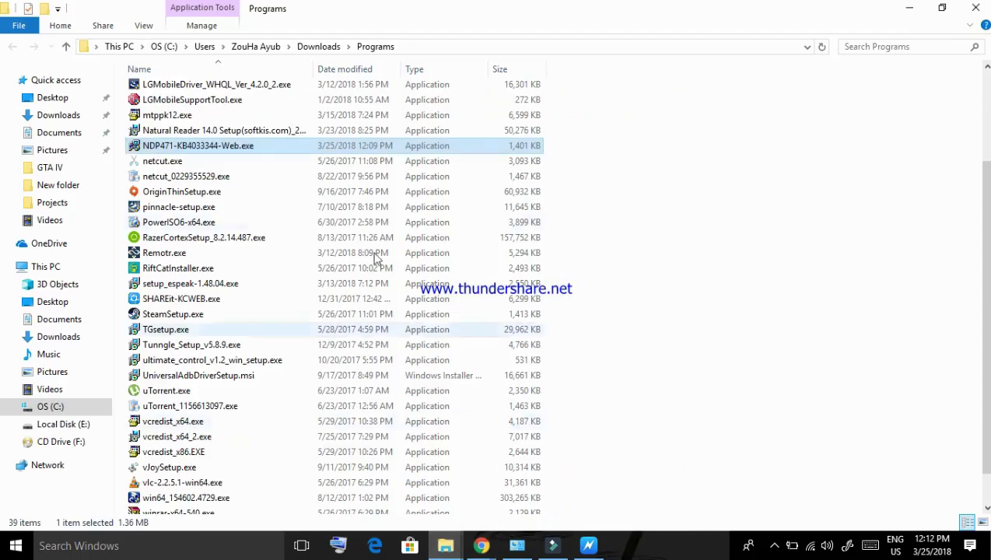
{"action": "left_click", "coordinate": [469, 149]}
{"action": "left_click", "coordinate": [469, 149]}
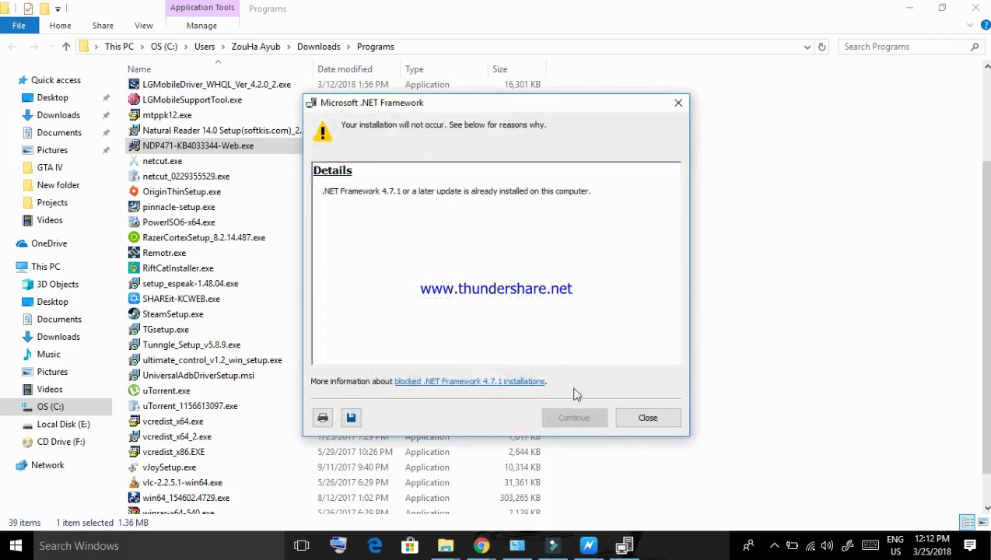
{"action": "left_click_drag", "start_coordinate": [340, 184], "coordinate": [752, 215]}
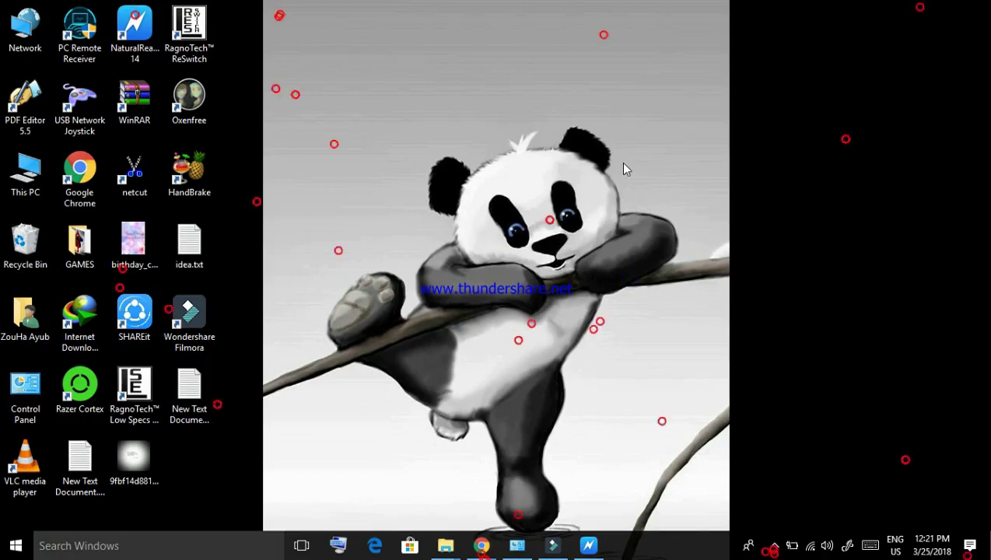
Step: Download the DirectX End-User Runtime Web Installer without extras, cancelling the duplicate dxwebsetup.exe prompt
{"action": "left_click", "coordinate": [774, 545]}
{"action": "left_click", "coordinate": [774, 545]}
{"action": "mouse_move", "coordinate": [482, 547]}
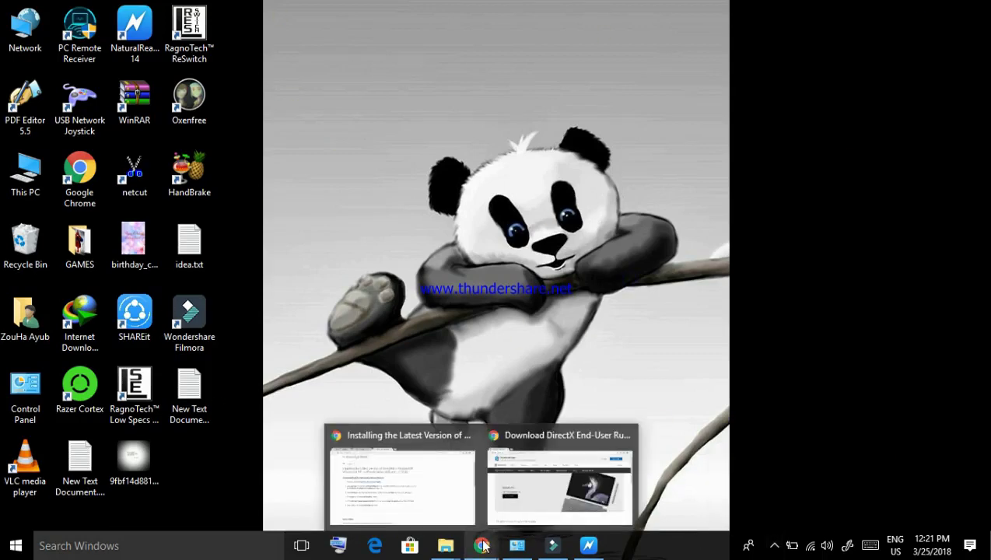
{"action": "left_click", "coordinate": [551, 506]}
{"action": "scroll", "coordinate": [354, 336], "scroll_direction": "down", "scroll_amount": 3}
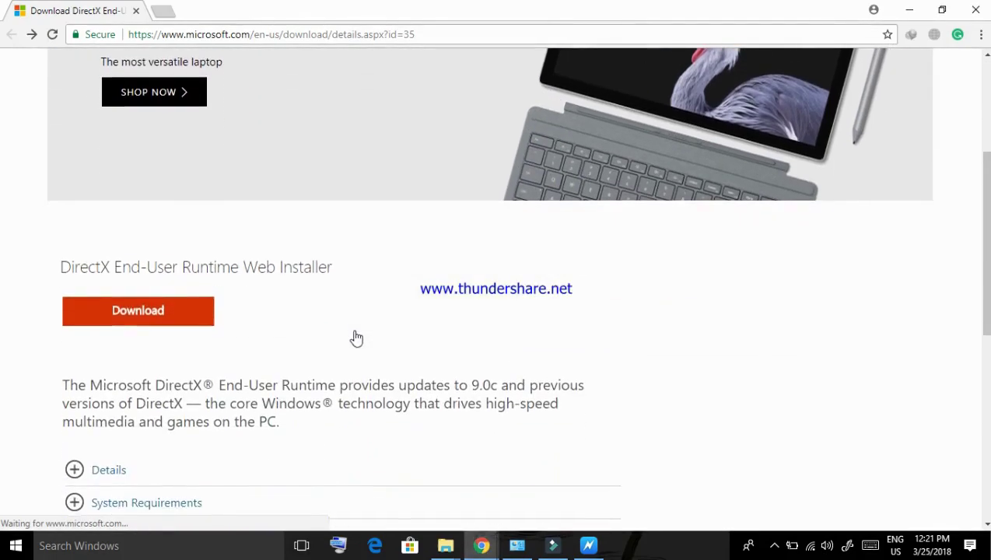
{"action": "left_click", "coordinate": [162, 315]}
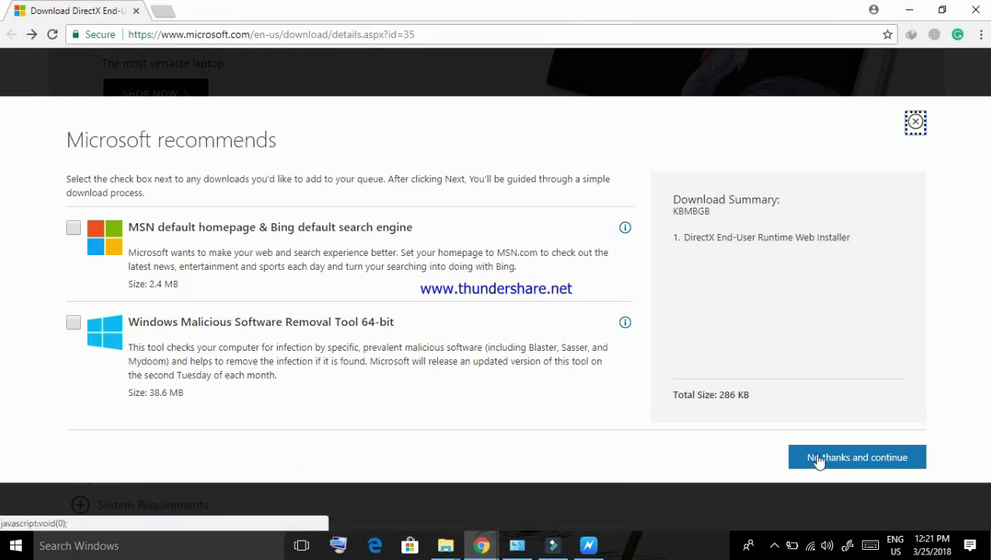
{"action": "left_click", "coordinate": [881, 462]}
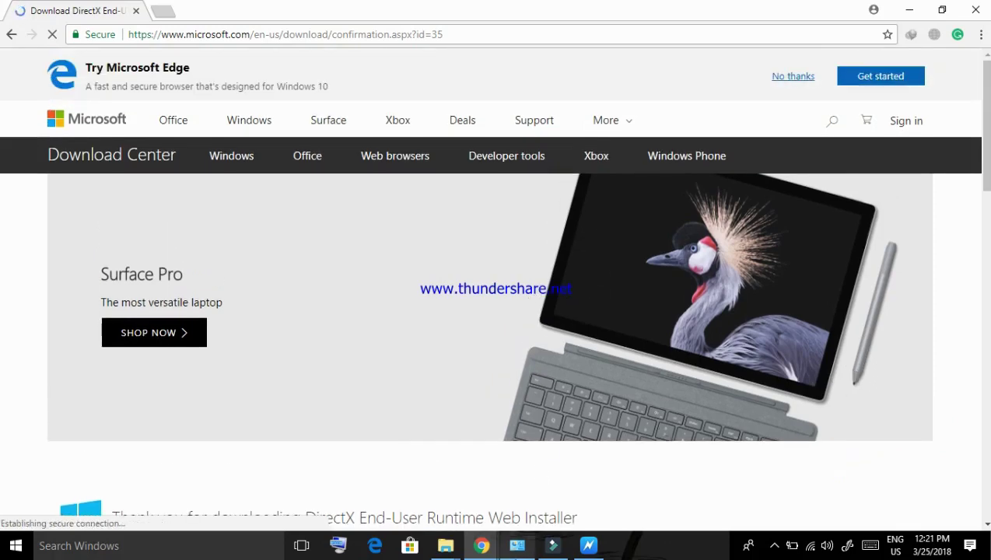
{"action": "scroll", "coordinate": [602, 403], "scroll_direction": "down", "scroll_amount": 3}
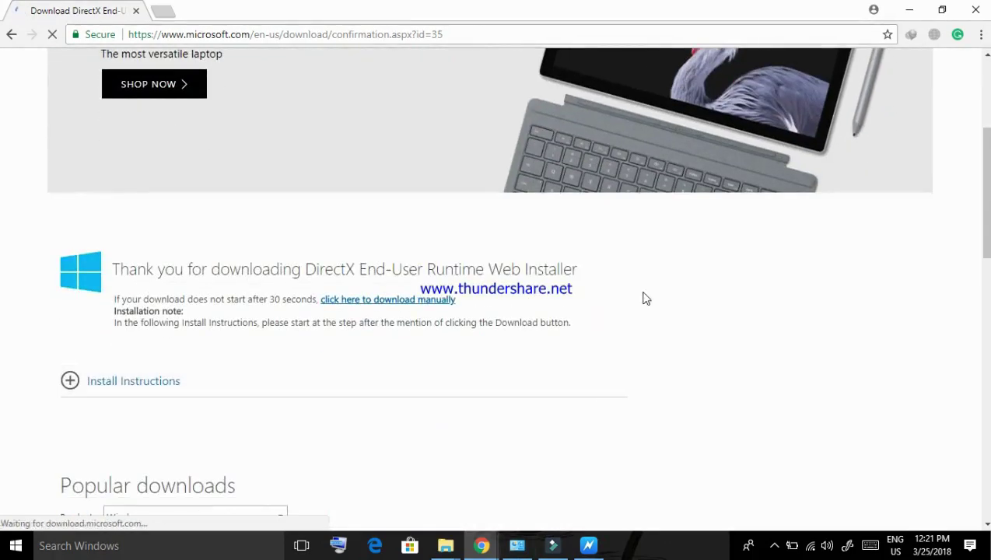
{"action": "left_click", "coordinate": [526, 333]}
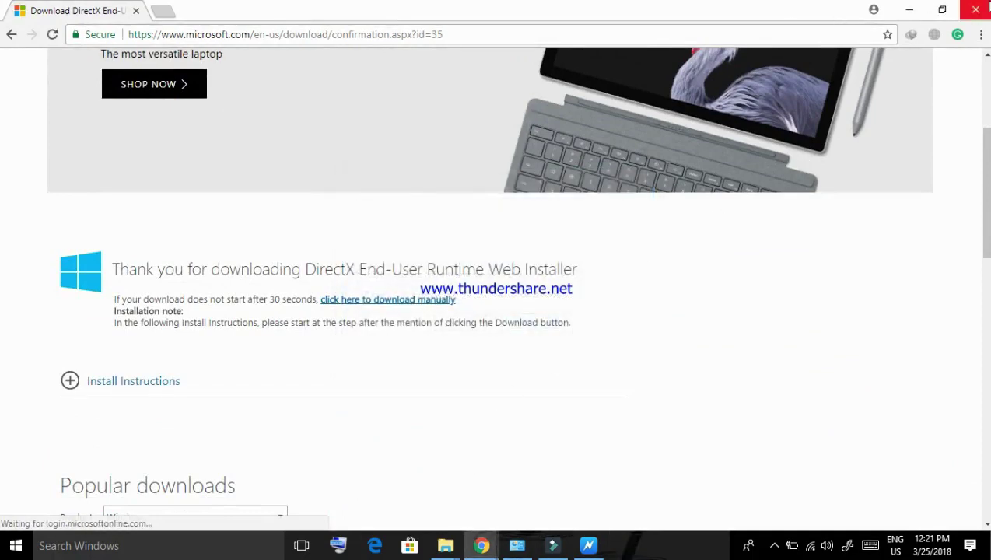
Step: Close Chrome and run the mgsvtpp shortcut in GAMES as administrator, hitting 0xc000007b again
{"action": "left_click", "coordinate": [987, 6]}
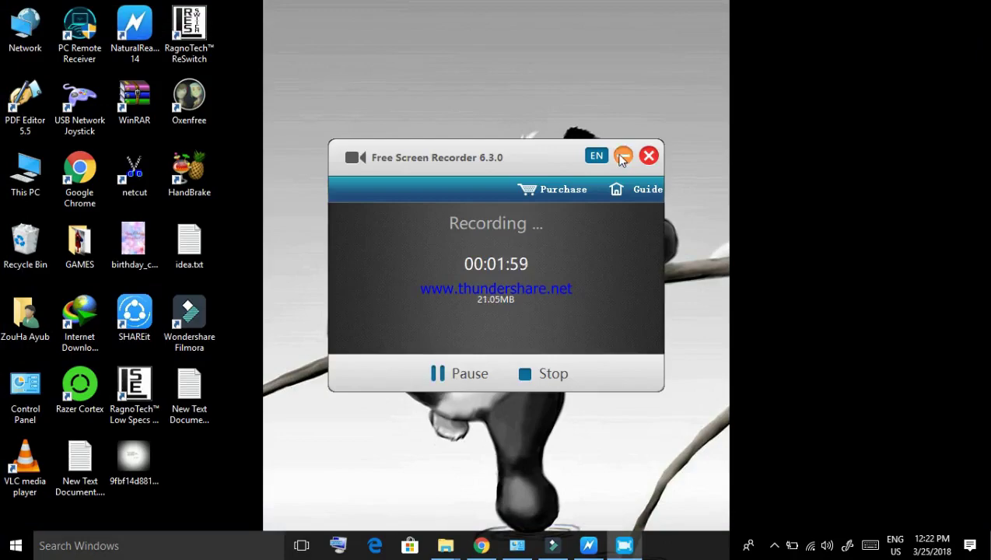
{"action": "left_click", "coordinate": [622, 156]}
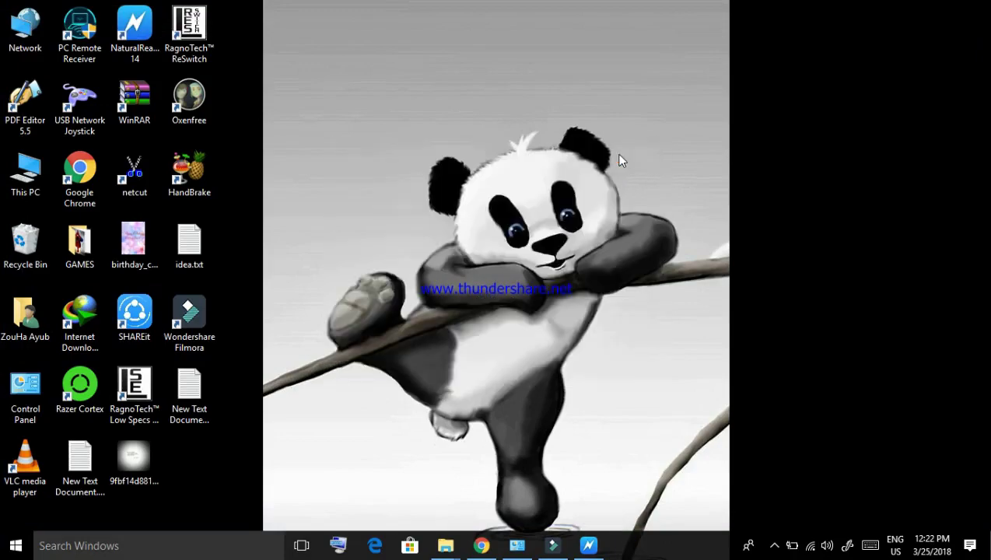
{"action": "double_click", "coordinate": [78, 247]}
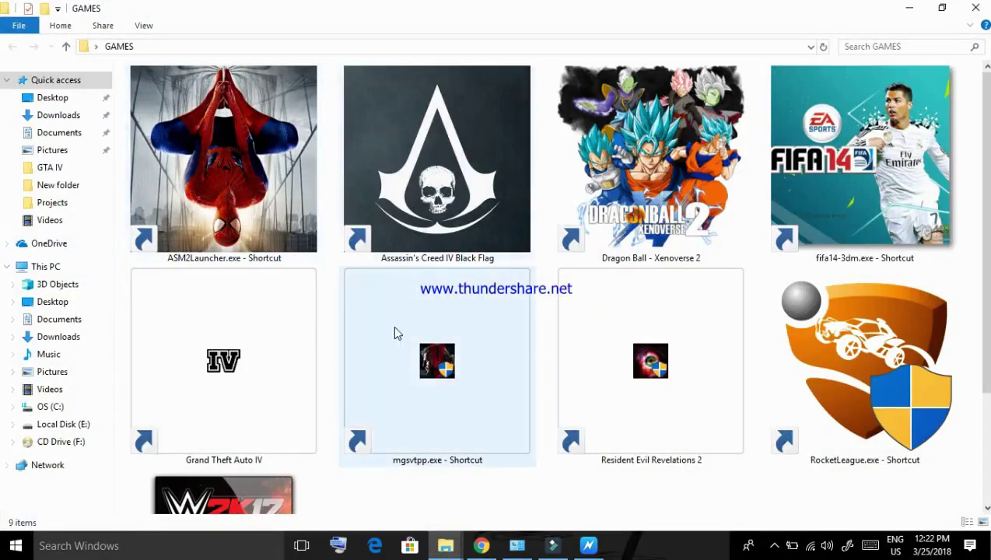
{"action": "left_click", "coordinate": [396, 350]}
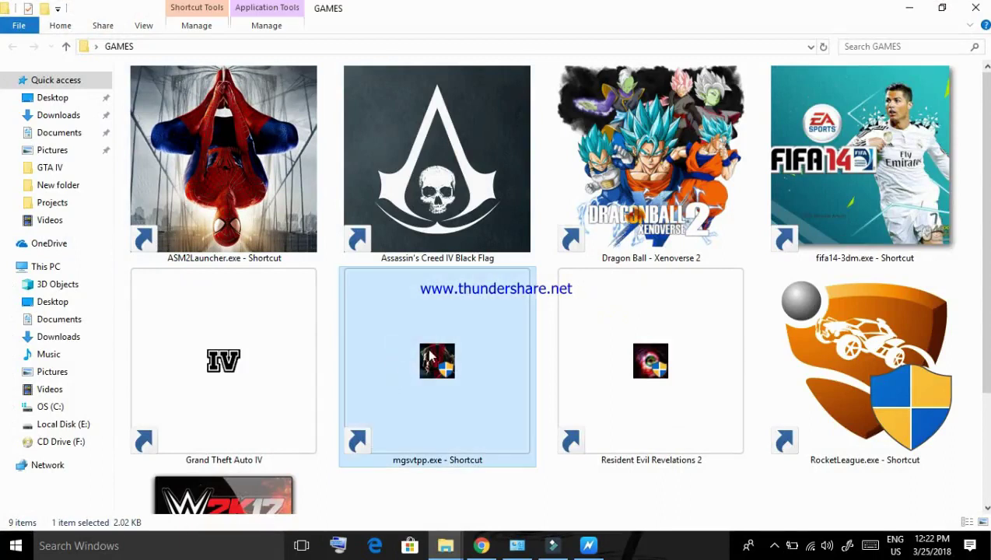
{"action": "double_click", "coordinate": [430, 354]}
{"action": "right_click", "coordinate": [461, 371]}
{"action": "left_click", "coordinate": [529, 189]}
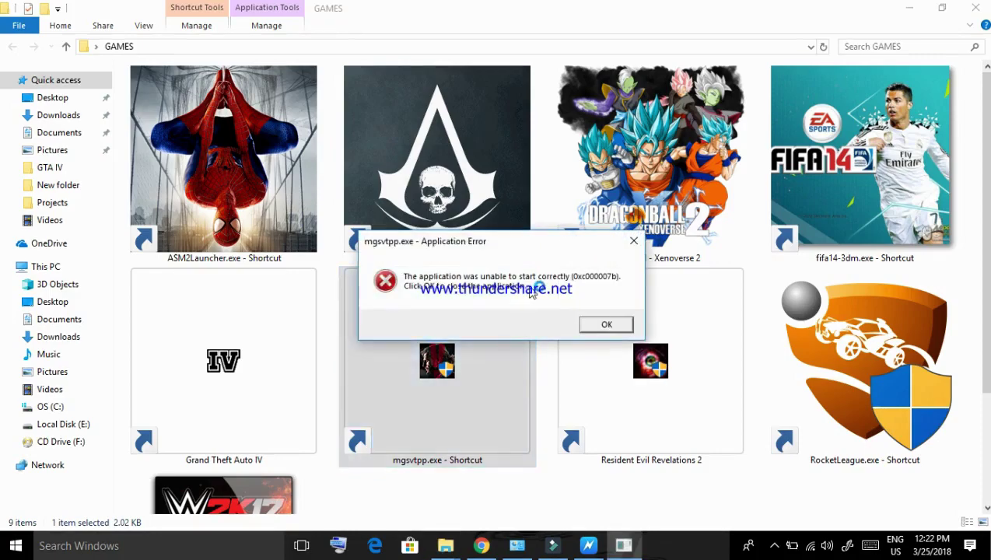
{"action": "left_click", "coordinate": [975, 7]}
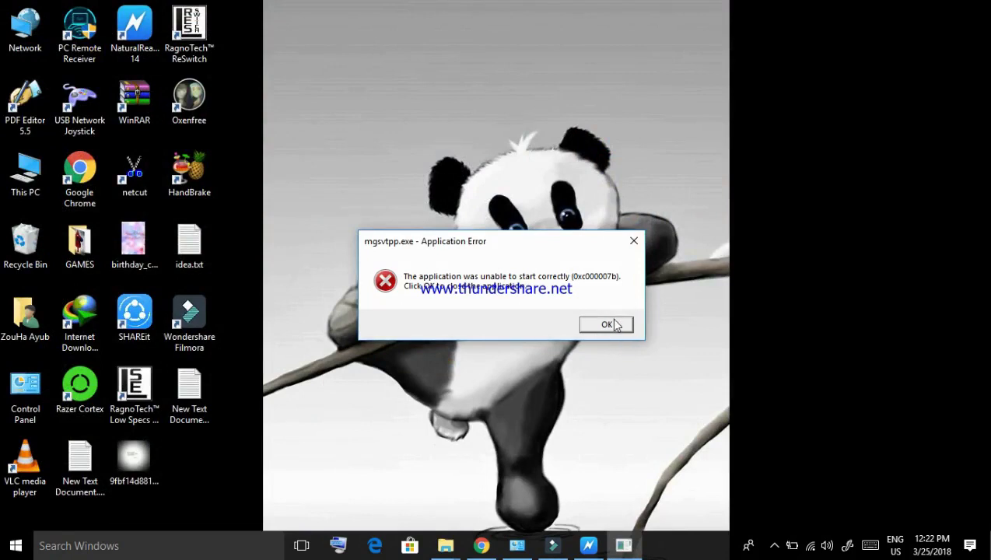
Step: Close the mgsvtpp.exe 0xc000007b Application Error dialog with OK
{"action": "left_click", "coordinate": [606, 324]}
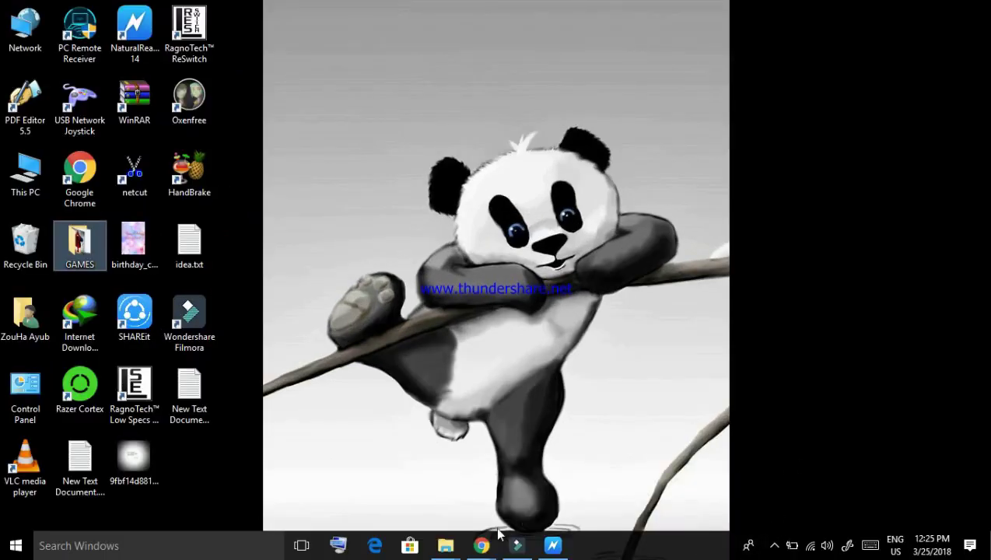
Step: Send the MediaFire dll_Data_ver.1.8_By_Gaming_Zone download to IDM and start it
{"action": "mouse_move", "coordinate": [481, 544]}
{"action": "left_click", "coordinate": [539, 502]}
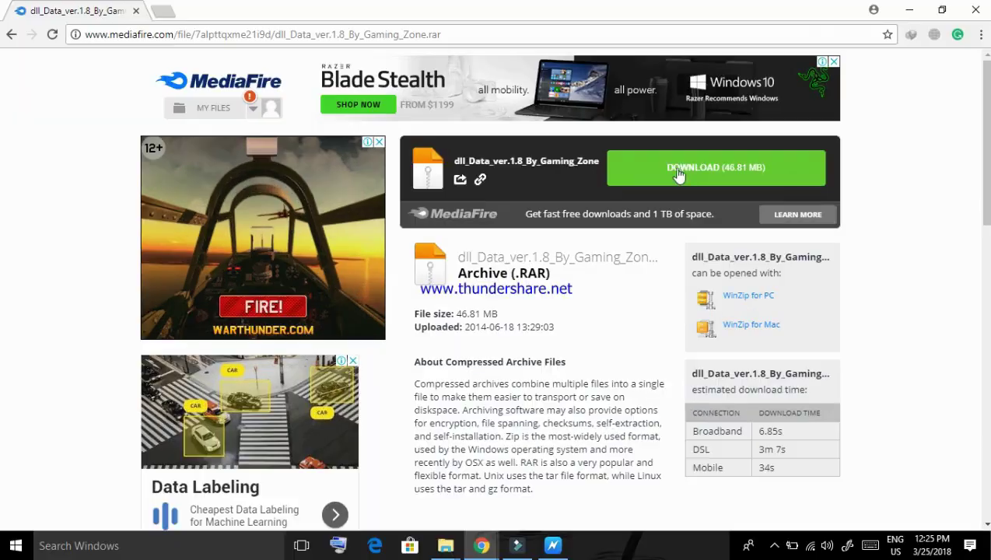
{"action": "right_click", "coordinate": [636, 196]}
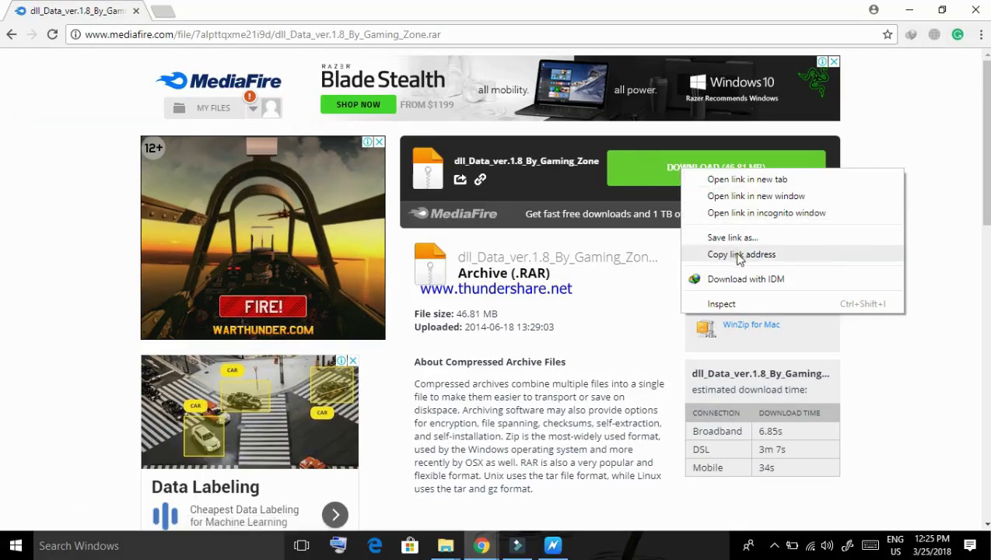
{"action": "left_click", "coordinate": [739, 278]}
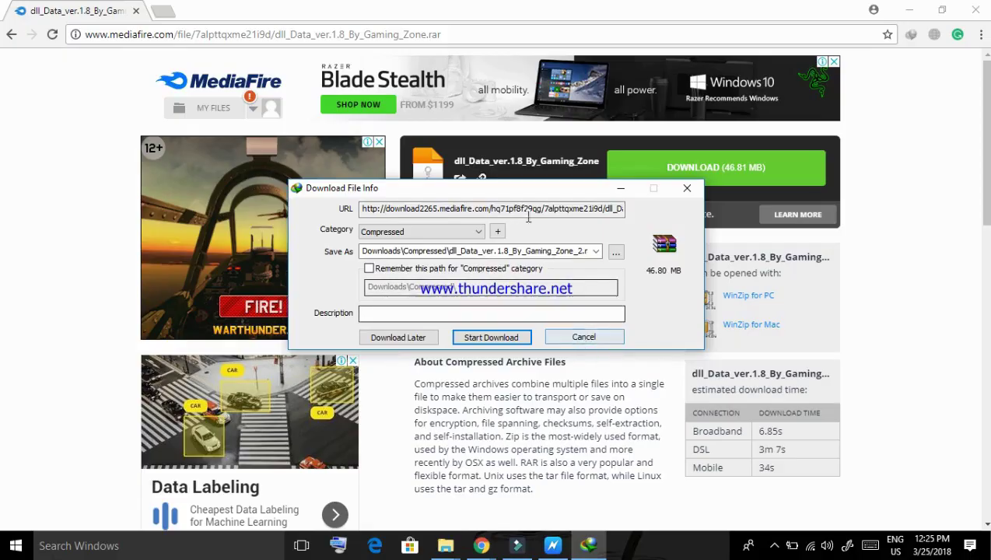
{"action": "left_click", "coordinate": [512, 344]}
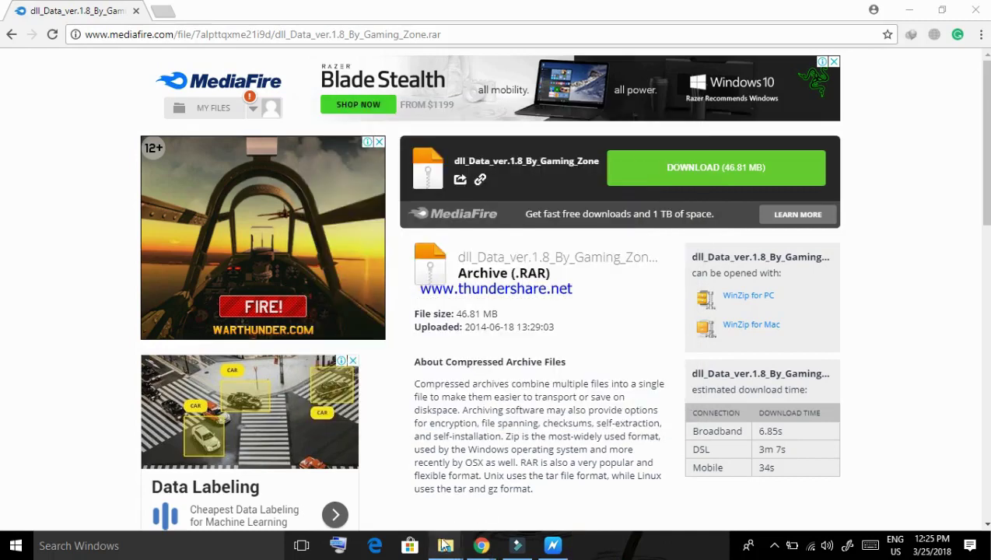
Step: In Downloads\Compressed, extract the rar with Extract to dll_Data_ver.1.8_By_Gaming_Zone\
{"action": "mouse_move", "coordinate": [445, 545]}
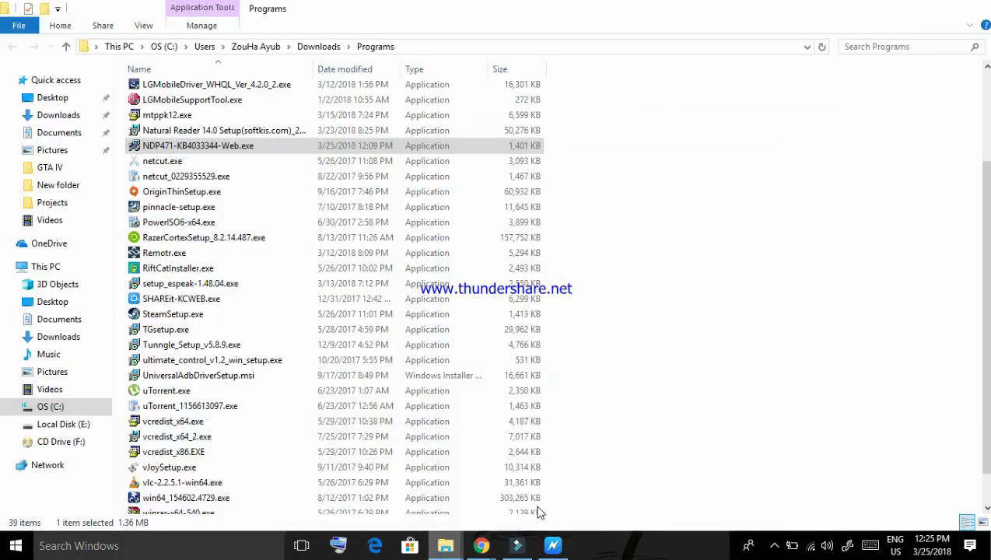
{"action": "left_click", "coordinate": [528, 509]}
{"action": "left_click", "coordinate": [325, 48]}
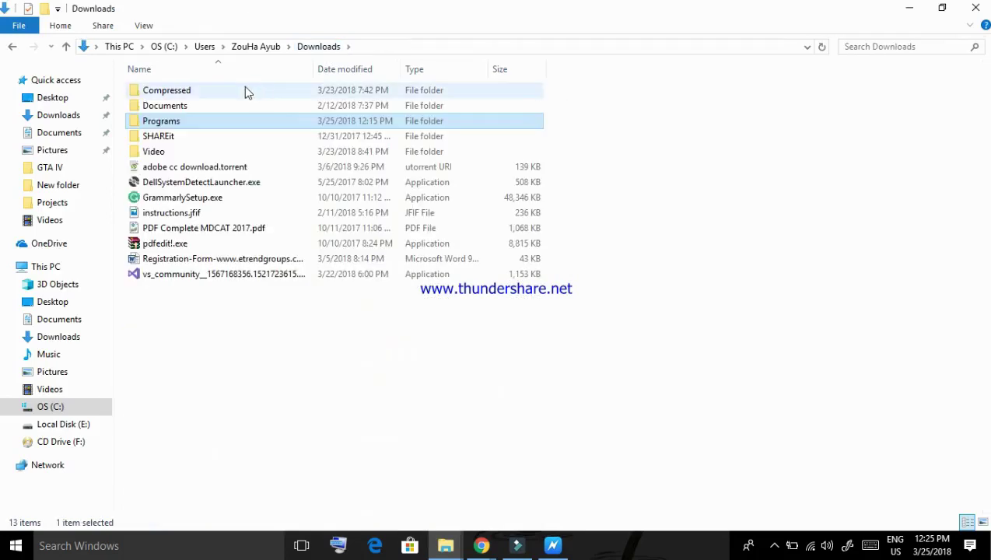
{"action": "double_click", "coordinate": [245, 90]}
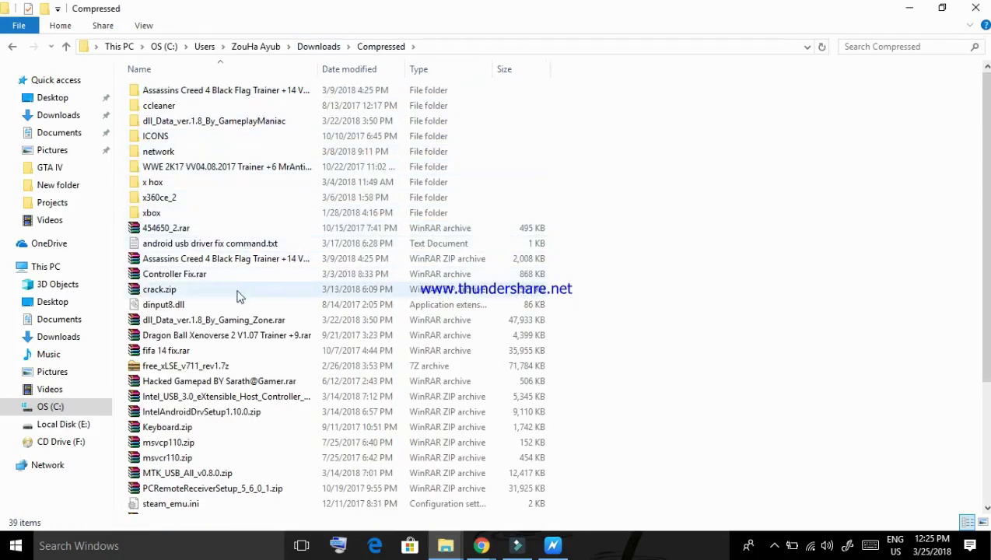
{"action": "left_click", "coordinate": [291, 319]}
{"action": "right_click", "coordinate": [292, 318]}
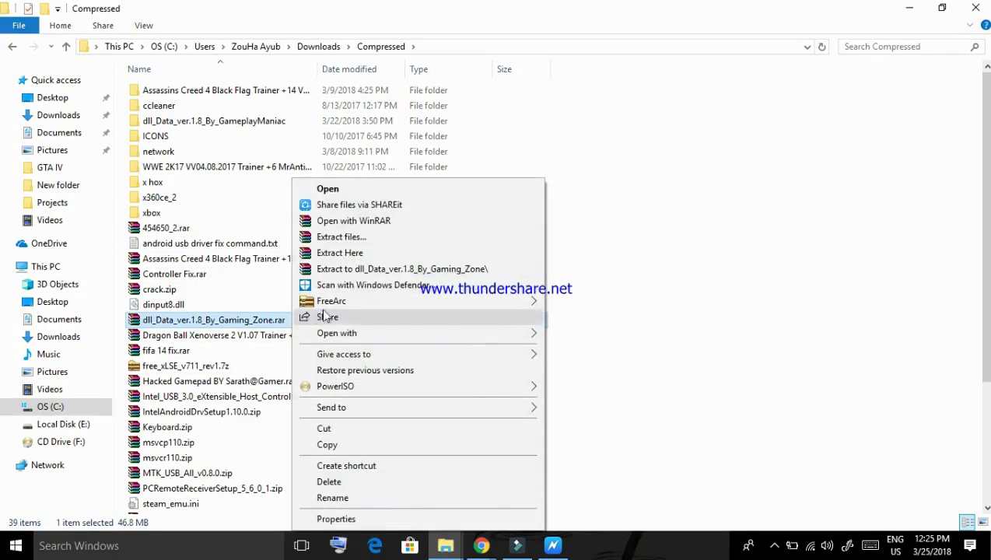
{"action": "left_click", "coordinate": [428, 268]}
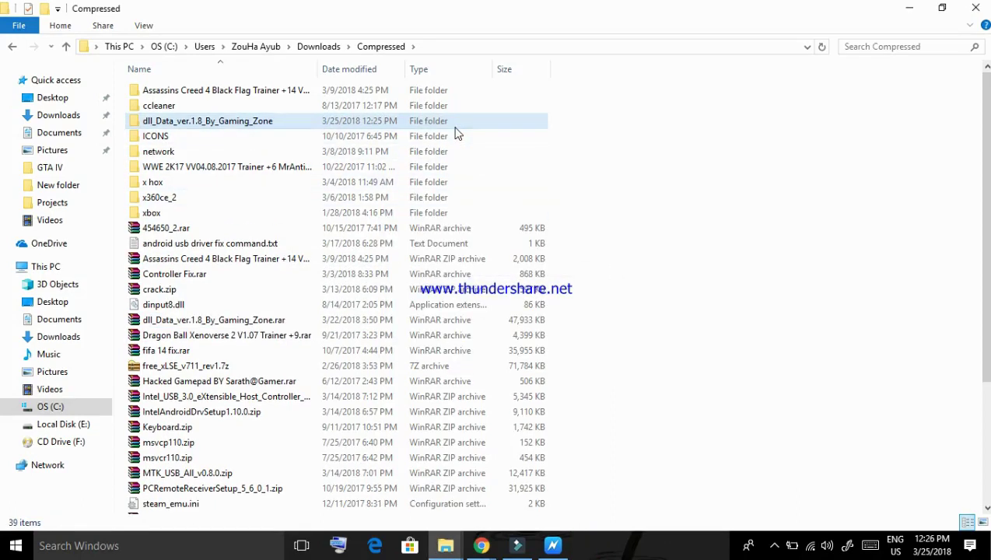
Step: Open the dll folder inside the extracted dll_Data_ver.1.8_By_Gaming_Zone folder and browse its files
{"action": "left_click", "coordinate": [460, 121]}
{"action": "double_click", "coordinate": [416, 121]}
{"action": "double_click", "coordinate": [203, 93]}
{"action": "scroll", "coordinate": [622, 249], "scroll_direction": "down", "scroll_amount": 9}
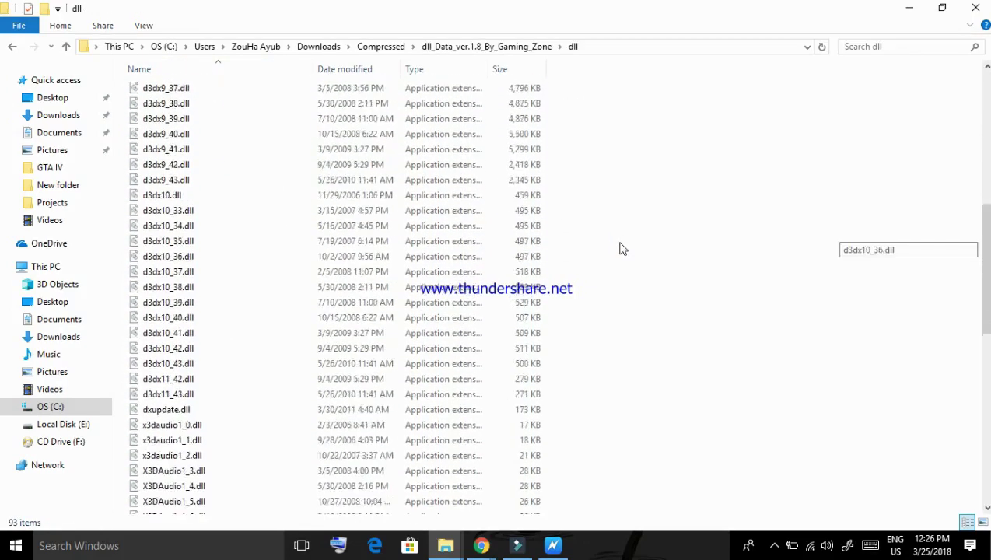
{"action": "scroll", "coordinate": [622, 249], "scroll_direction": "down", "scroll_amount": 13}
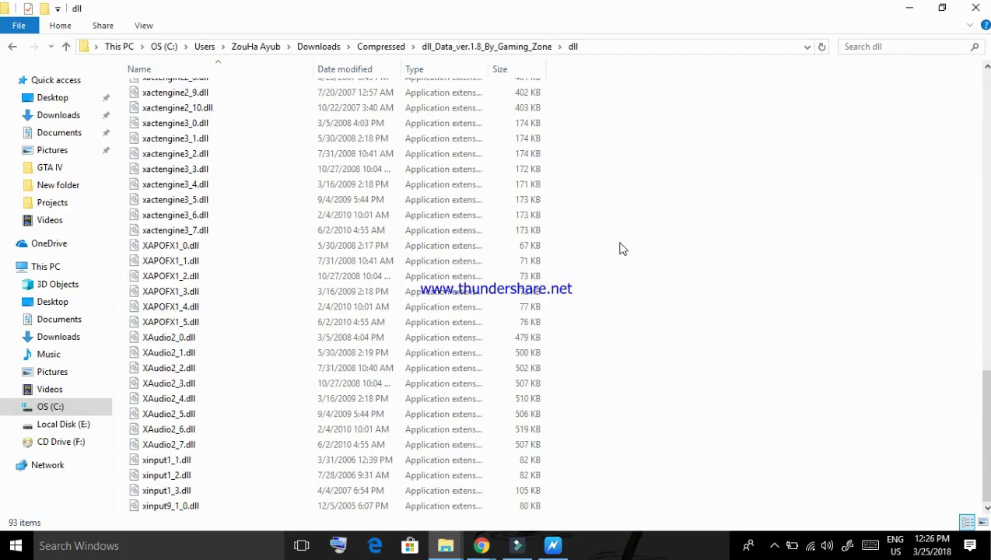
{"action": "scroll", "coordinate": [622, 248], "scroll_direction": "up", "scroll_amount": 18}
{"action": "scroll", "coordinate": [619, 248], "scroll_direction": "down", "scroll_amount": 12}
{"action": "scroll", "coordinate": [616, 294], "scroll_direction": "down", "scroll_amount": 5}
{"action": "scroll", "coordinate": [614, 294], "scroll_direction": "up", "scroll_amount": 17}
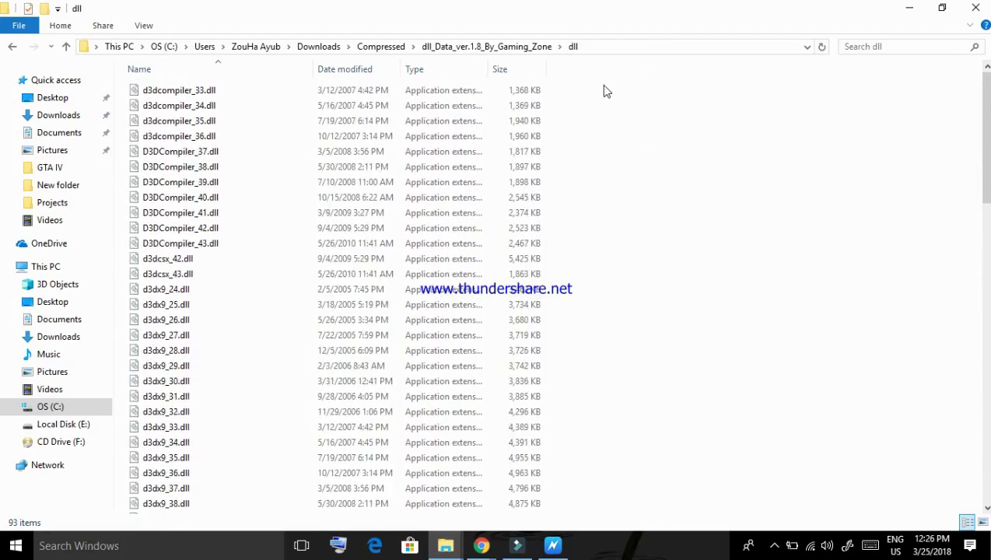
Step: Select all 93 DLL files, copy them, and show the desktop
{"action": "left_click_drag", "start_coordinate": [599, 90], "coordinate": [502, 523]}
{"action": "right_click", "coordinate": [487, 243]}
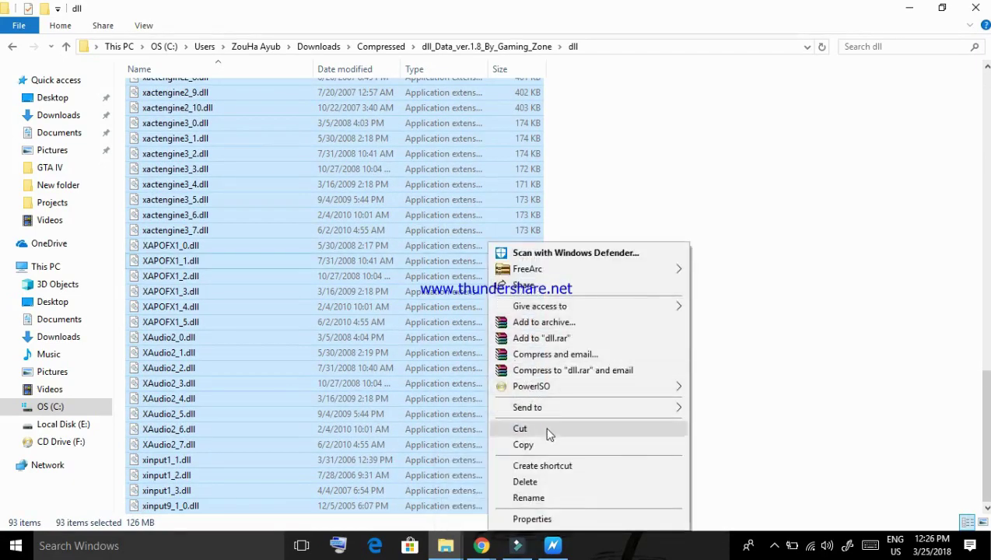
{"action": "left_click", "coordinate": [553, 441]}
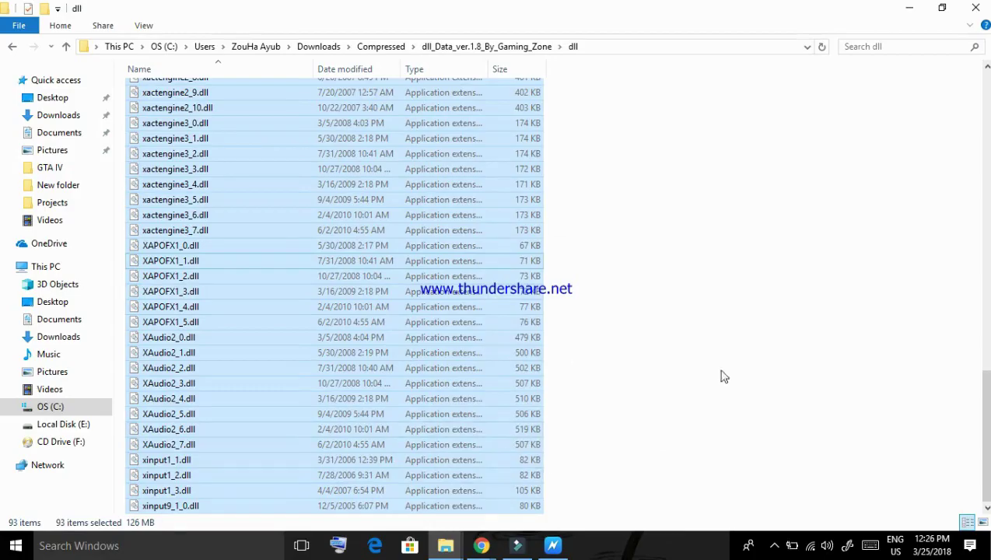
{"action": "key", "text": "super+d"}
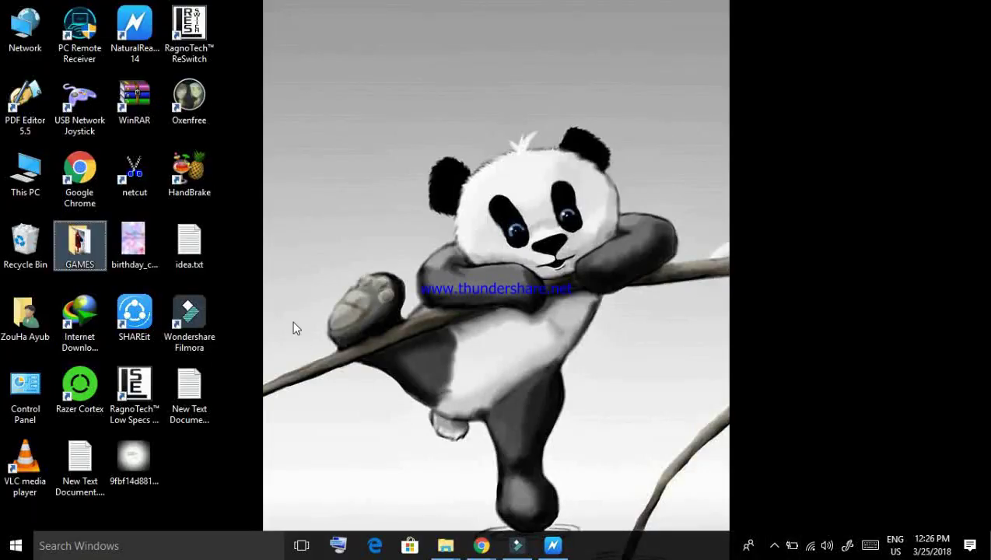
Step: Open the Metal Gear Solid V install folder via the mgsvtpp shortcut's file location
{"action": "double_click", "coordinate": [78, 245]}
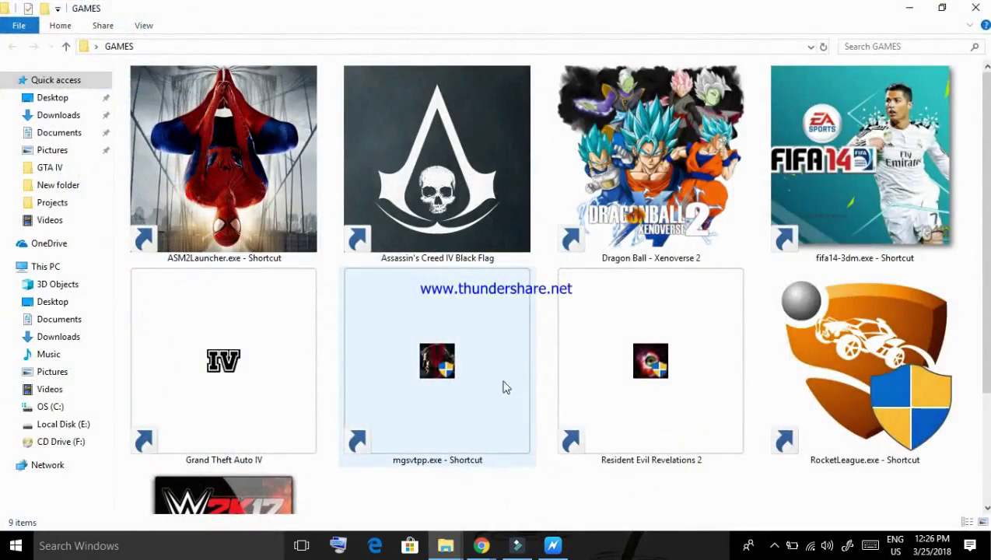
{"action": "right_click", "coordinate": [428, 365]}
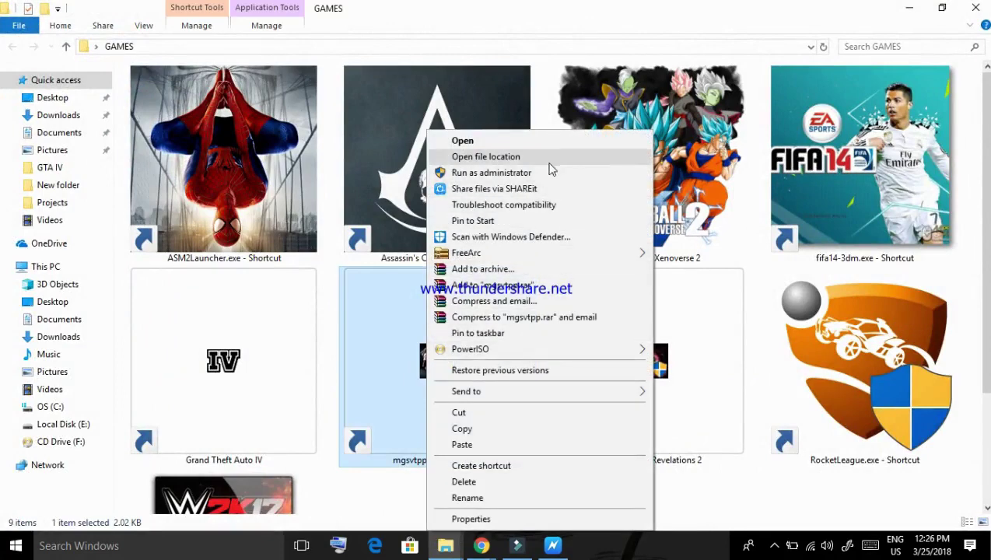
{"action": "left_click", "coordinate": [550, 159]}
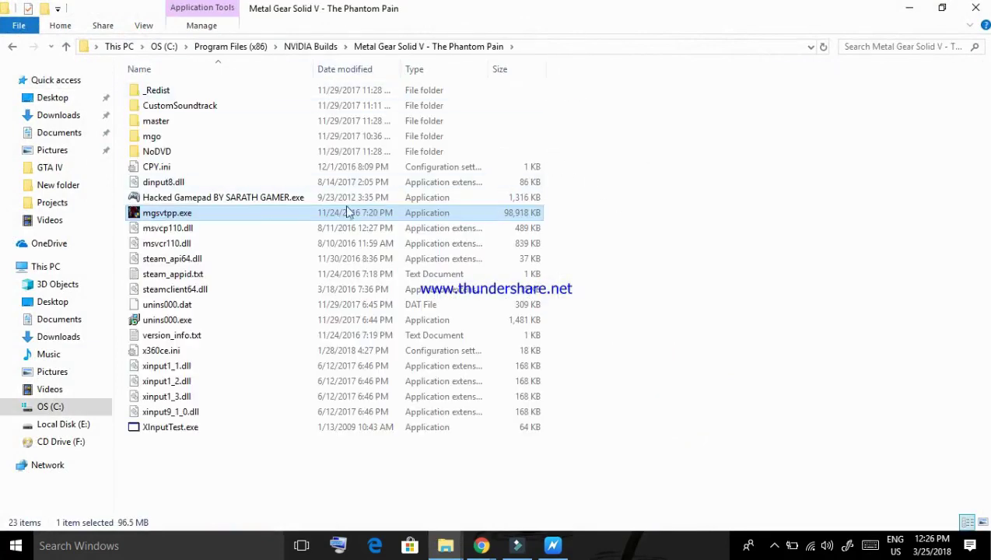
Step: Paste the 93 DLLs there, replacing all four same-named files
{"action": "right_click", "coordinate": [577, 229]}
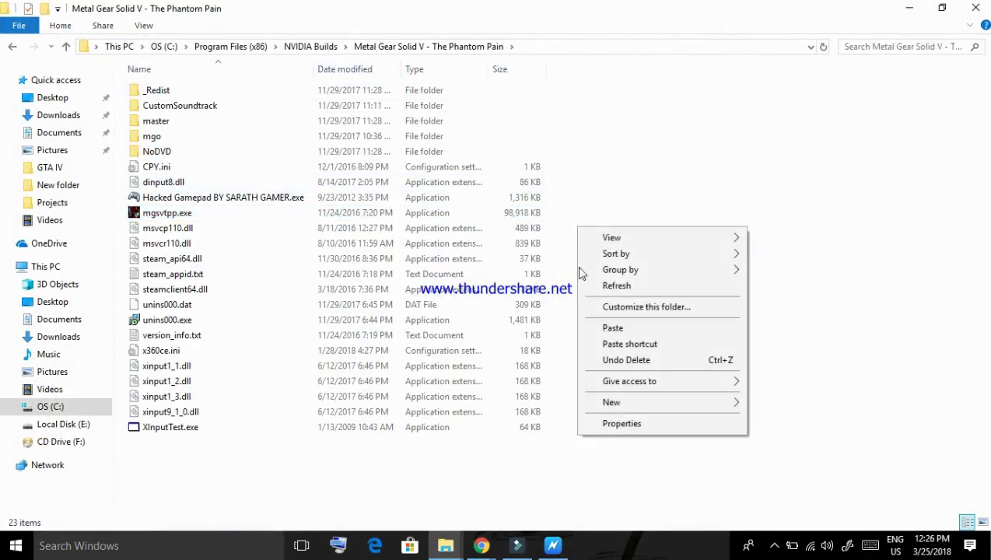
{"action": "left_click", "coordinate": [662, 326]}
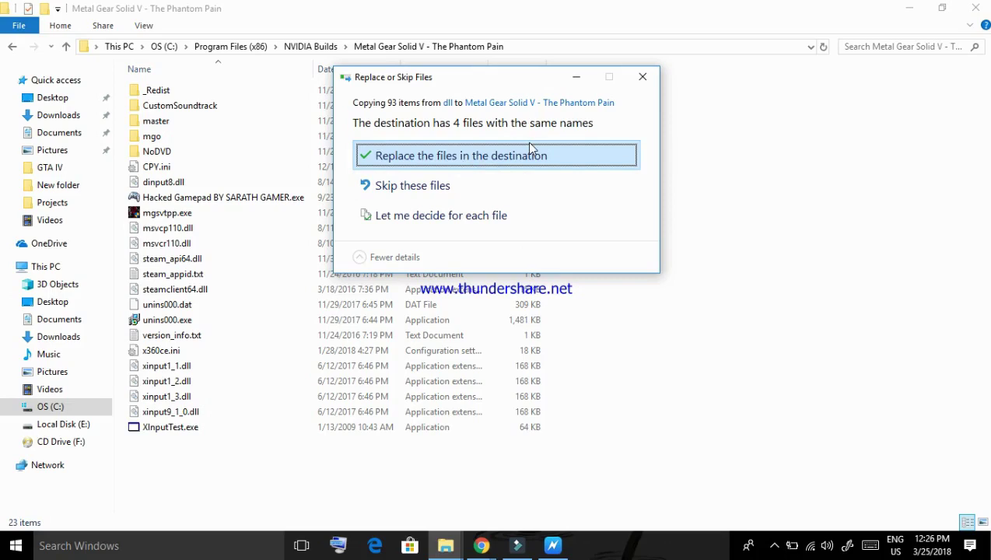
{"action": "left_click", "coordinate": [575, 153]}
{"action": "left_click", "coordinate": [463, 181]}
{"action": "left_click", "coordinate": [458, 203]}
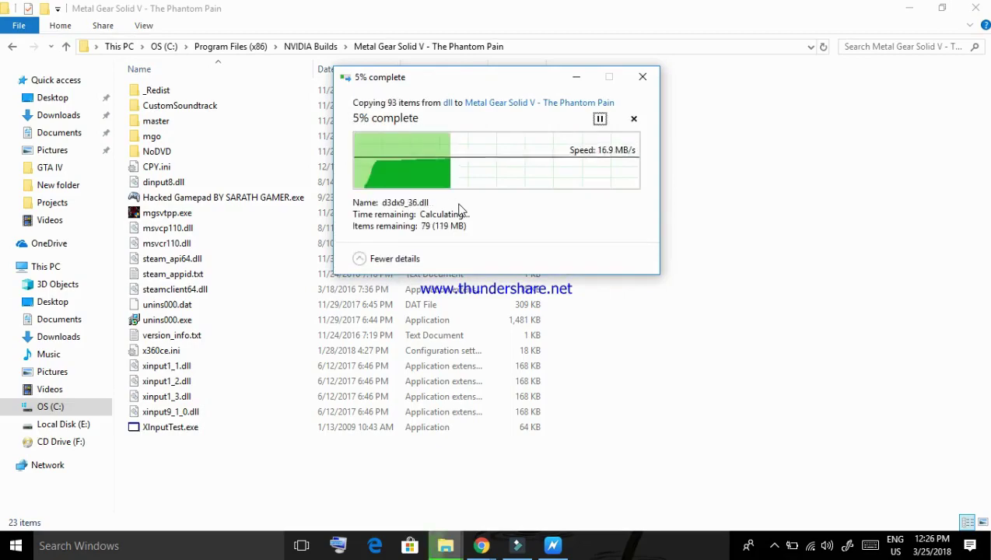